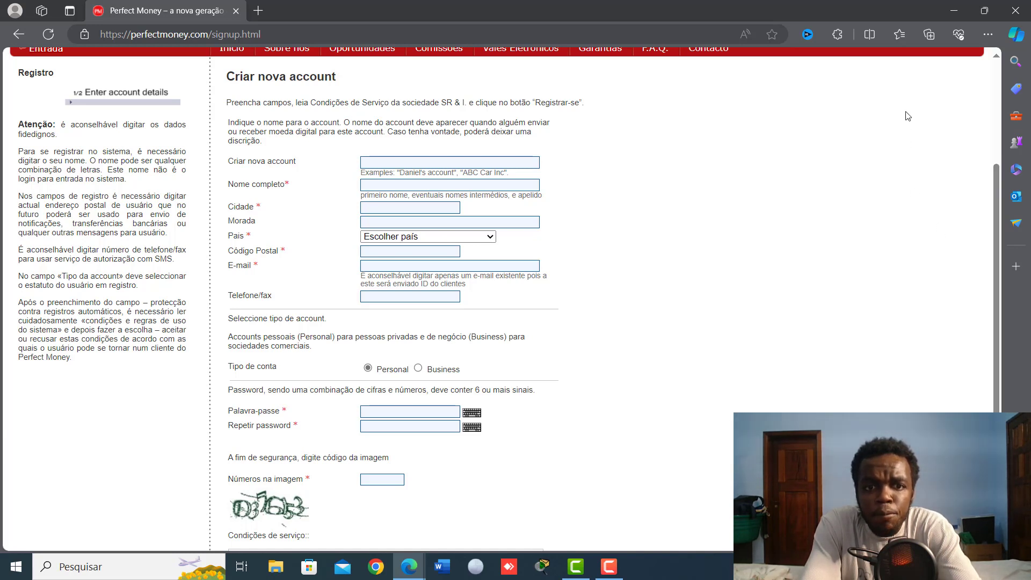
# Enter the user's full name in the Nome completo field of the signup form
pyautogui.click(464, 183)
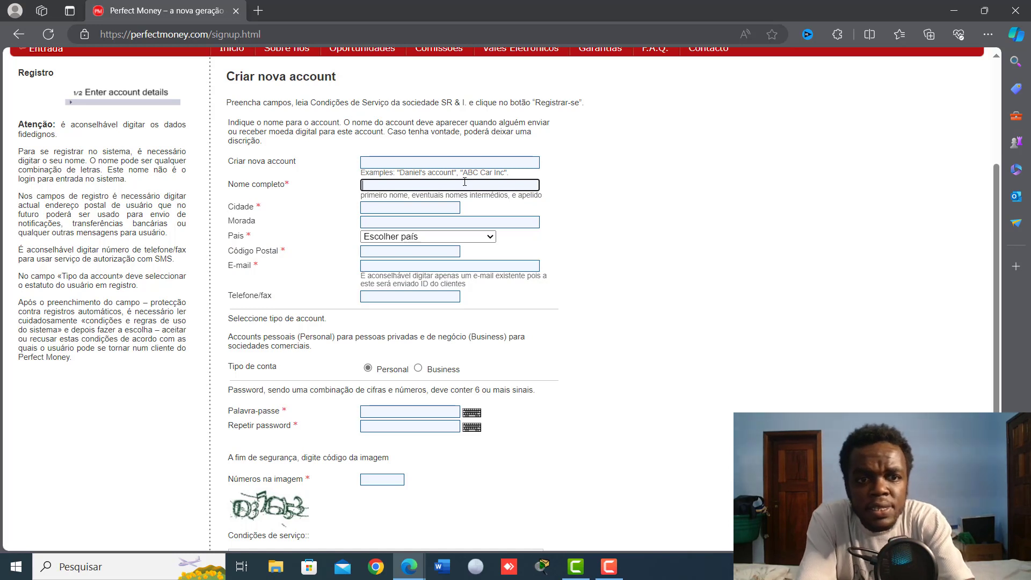
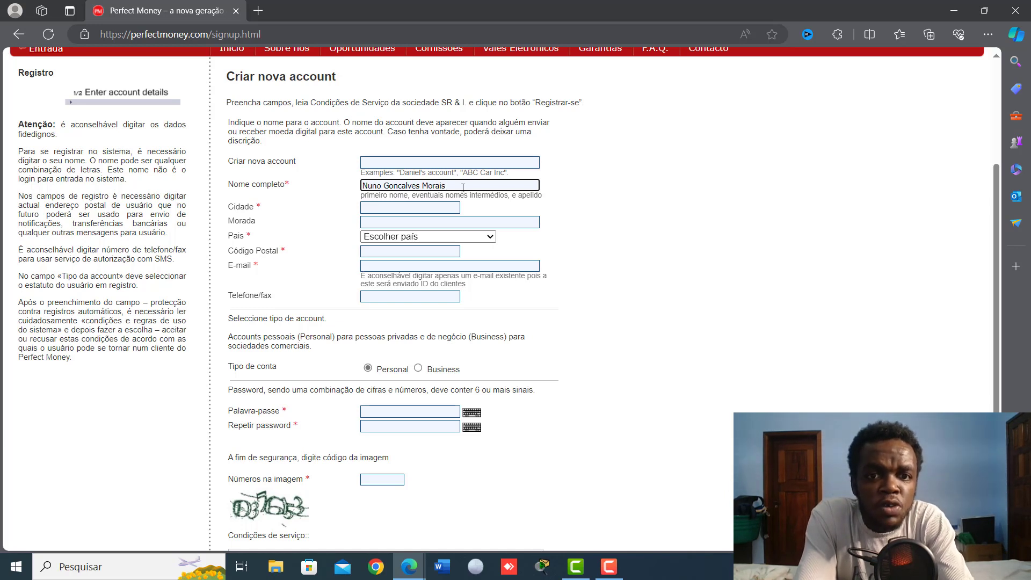
pyautogui.click(446, 204)
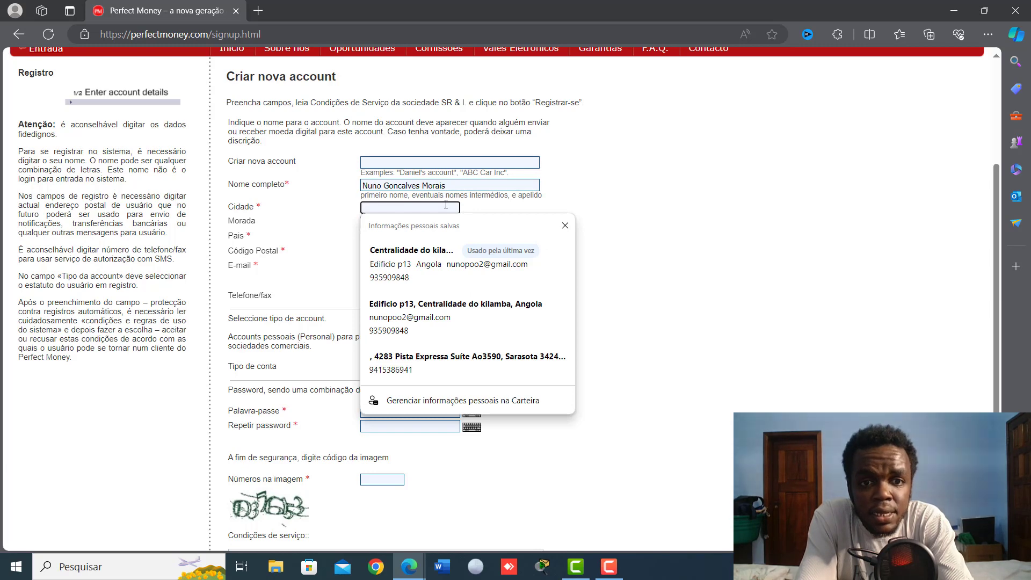
# Autofill city, address, e-mail and phone from saved details, keeping Angola as the country
pyautogui.click(428, 253)
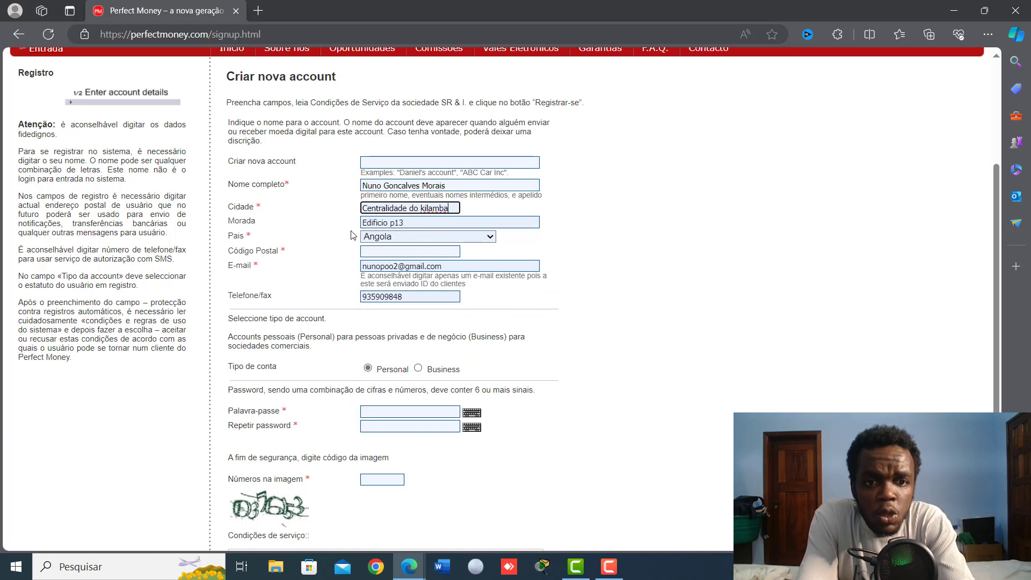
pyautogui.click(411, 237)
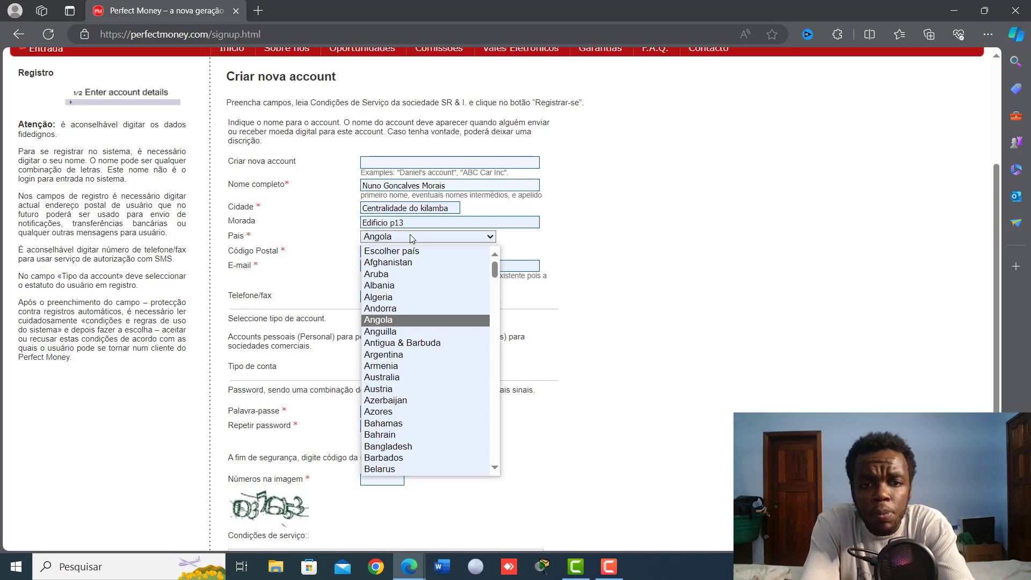
pyautogui.click(412, 237)
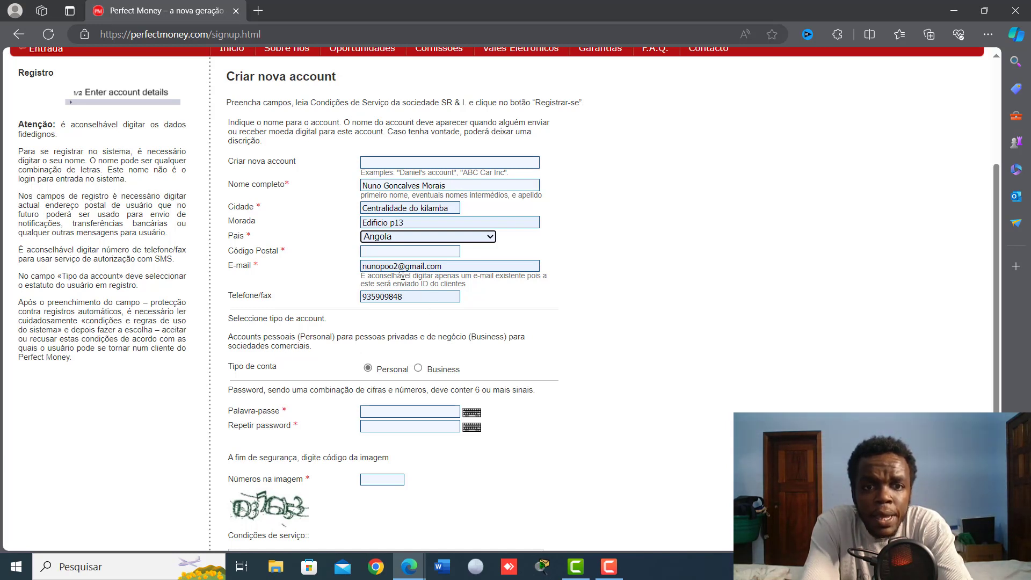
pyautogui.click(425, 252)
# Set the postal code to 00000 and replace the autofilled e-mail with a different address
pyautogui.write('00000')
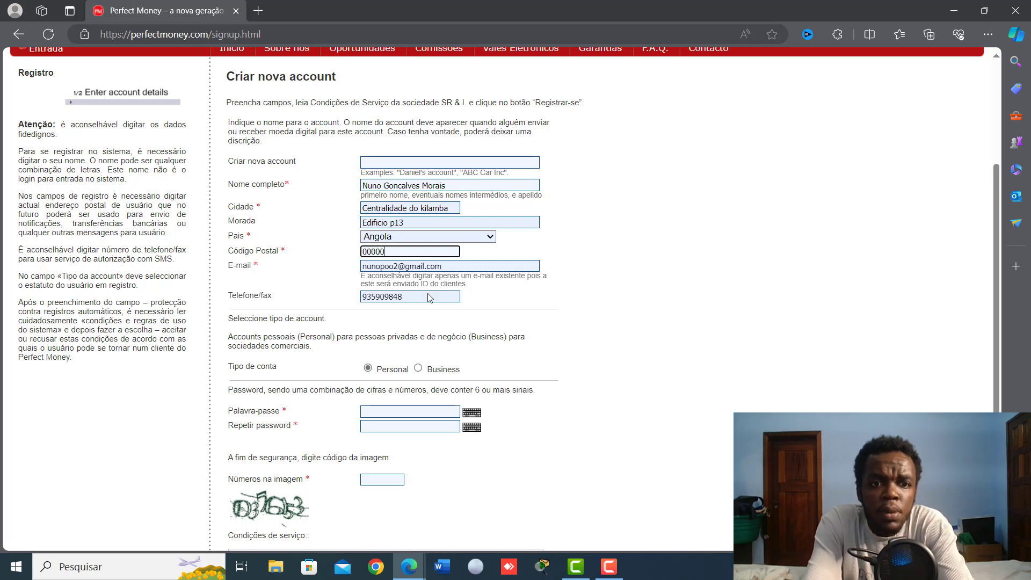
pyautogui.click(463, 268)
pyautogui.press('BackSpace')
pyautogui.press('BackSpace')
pyautogui.press('BackSpace')
pyautogui.press('BackSpace')
pyautogui.press('BackSpace')
pyautogui.press('BackSpace')
pyautogui.press('BackSpace')
pyautogui.press('BackSpace')
pyautogui.press('BackSpace')
pyautogui.press('BackSpace')
pyautogui.press('BackSpace')
pyautogui.press('BackSpace')
pyautogui.press('BackSpace')
pyautogui.press('BackSpace')
pyautogui.press('BackSpace')
pyautogui.press('BackSpace')
pyautogui.press('BackSpace')
pyautogui.press('BackSpace')
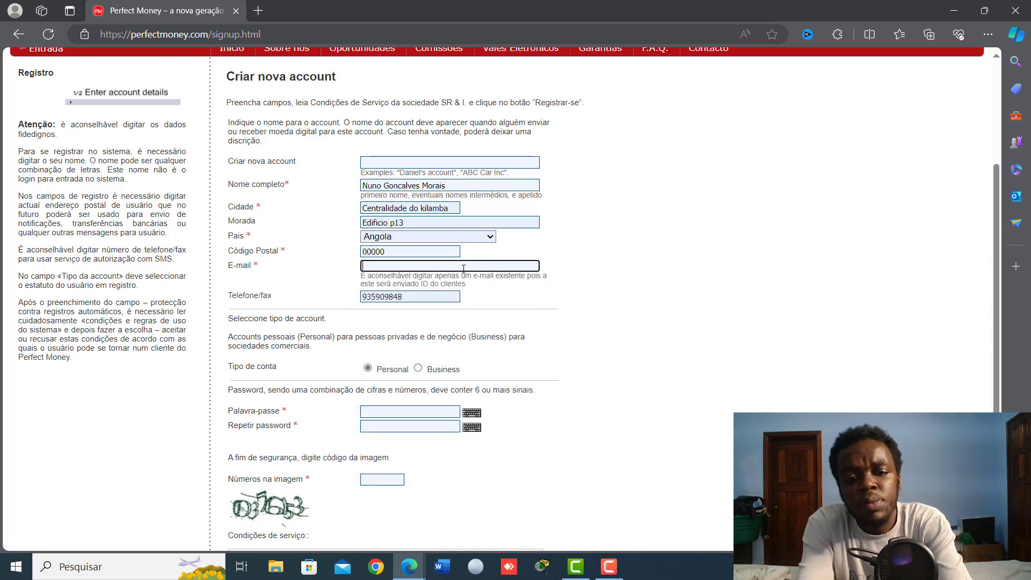
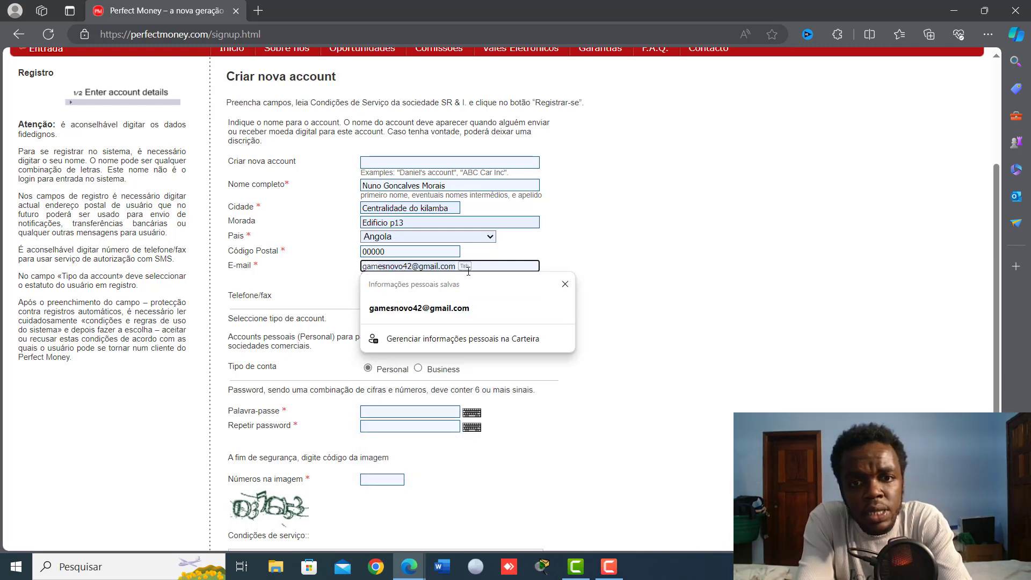
pyautogui.click(476, 307)
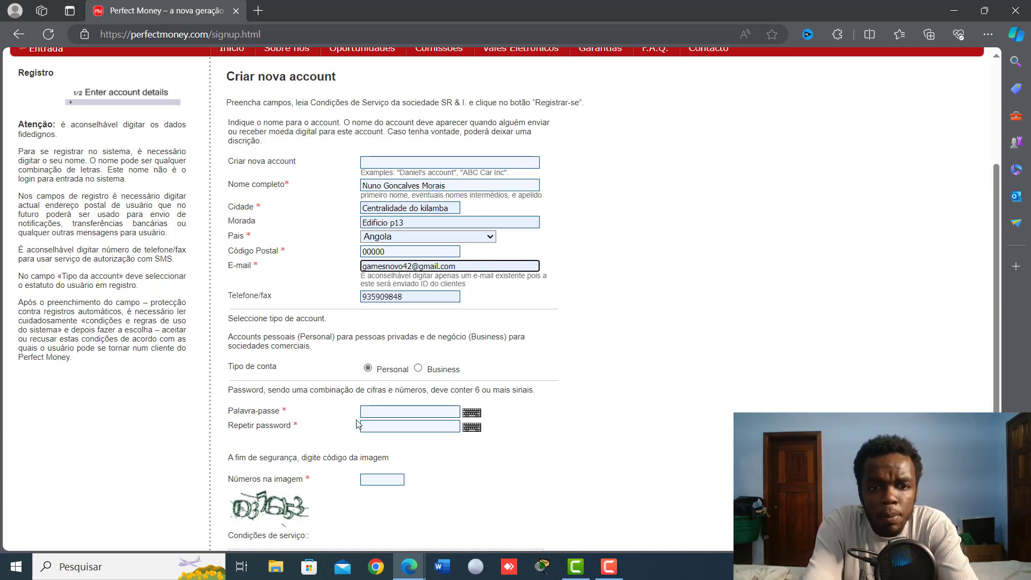
# Enter the account password in Palavra-passe and again in Repetir password
pyautogui.click(429, 411)
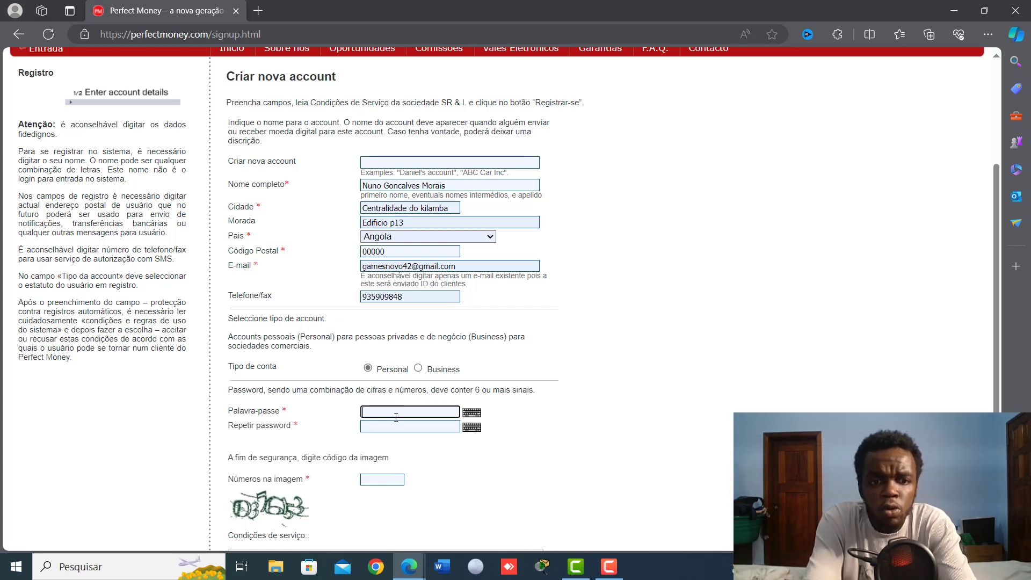
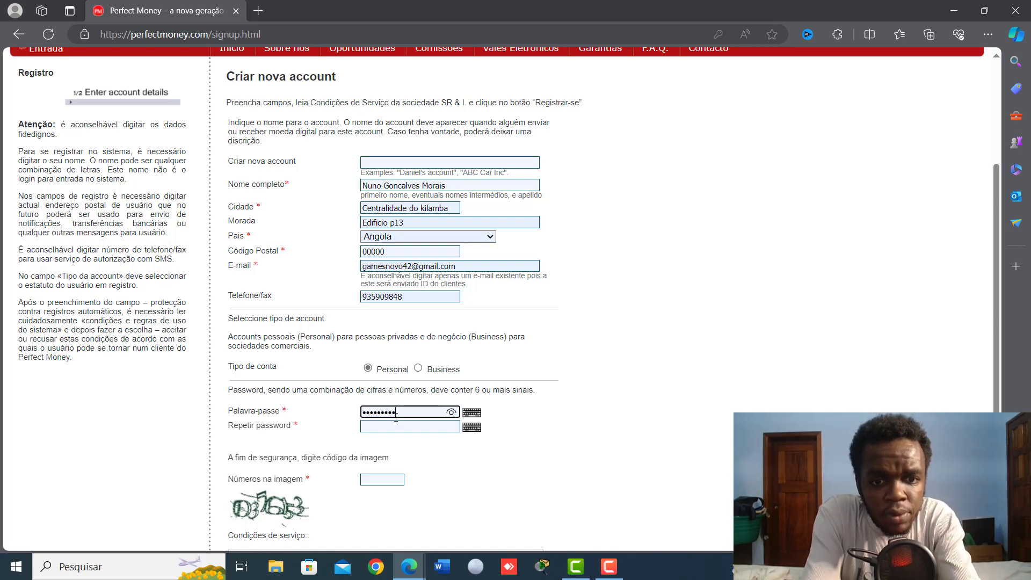
pyautogui.click(398, 429)
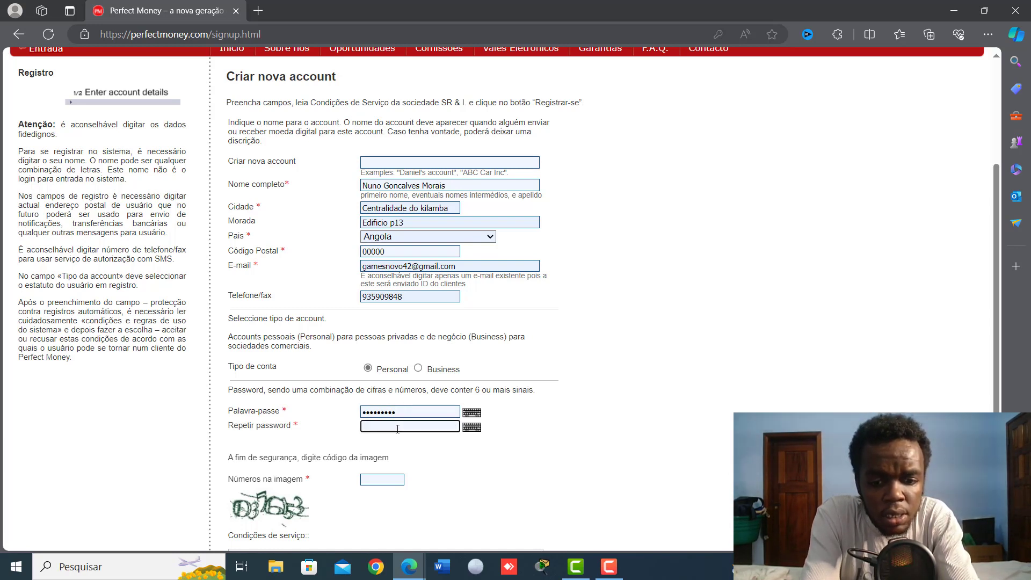
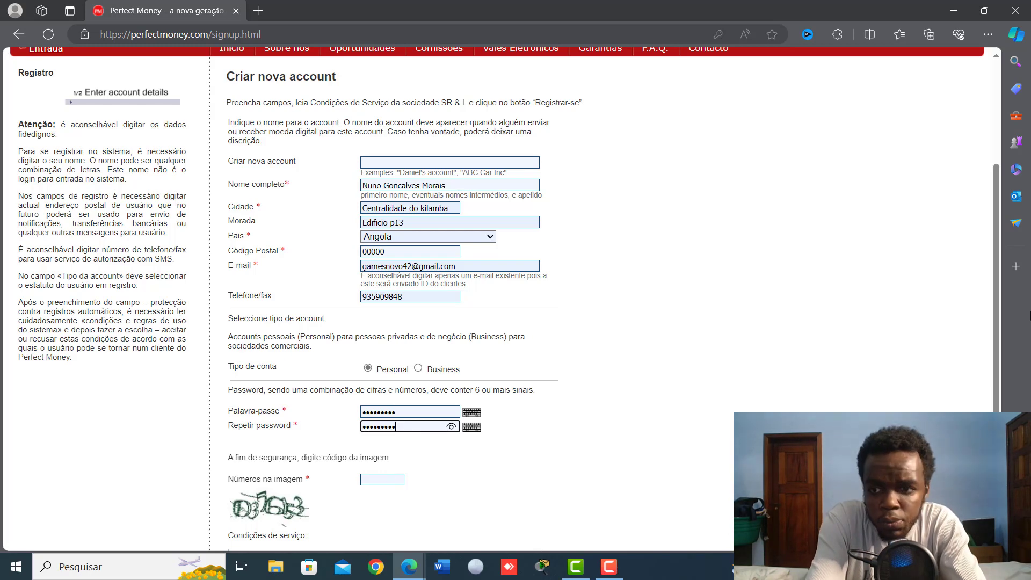
# Accept the terms, enter the code from the security image, and submit the registration
pyautogui.moveTo(996, 317); pyautogui.dragTo(994, 400)
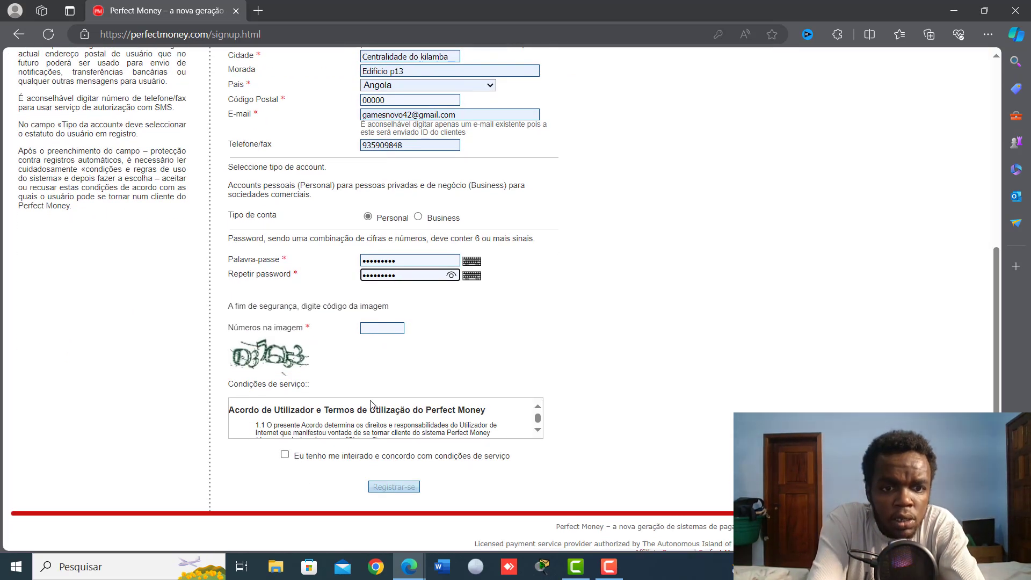
pyautogui.click(285, 455)
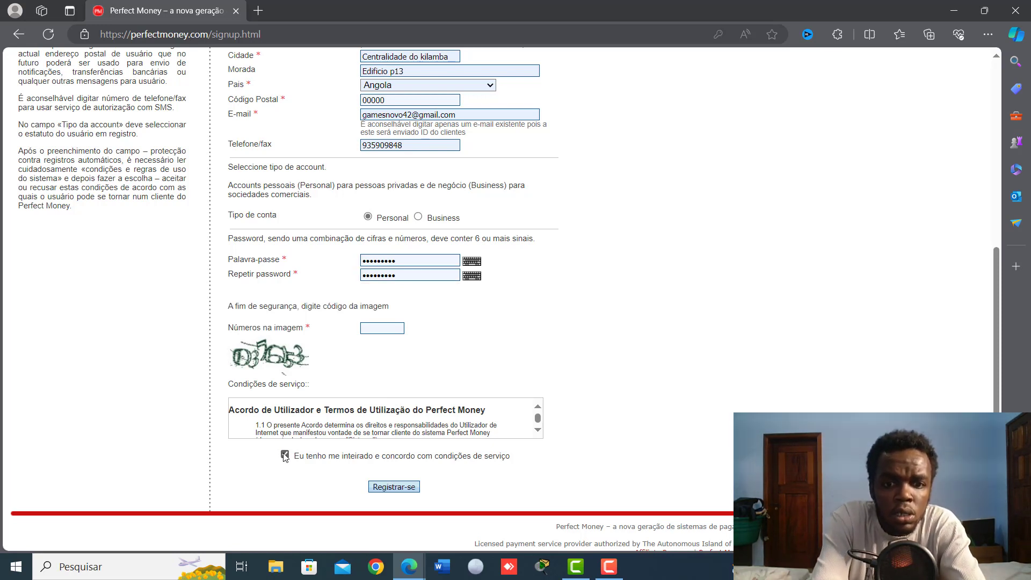
pyautogui.click(381, 331)
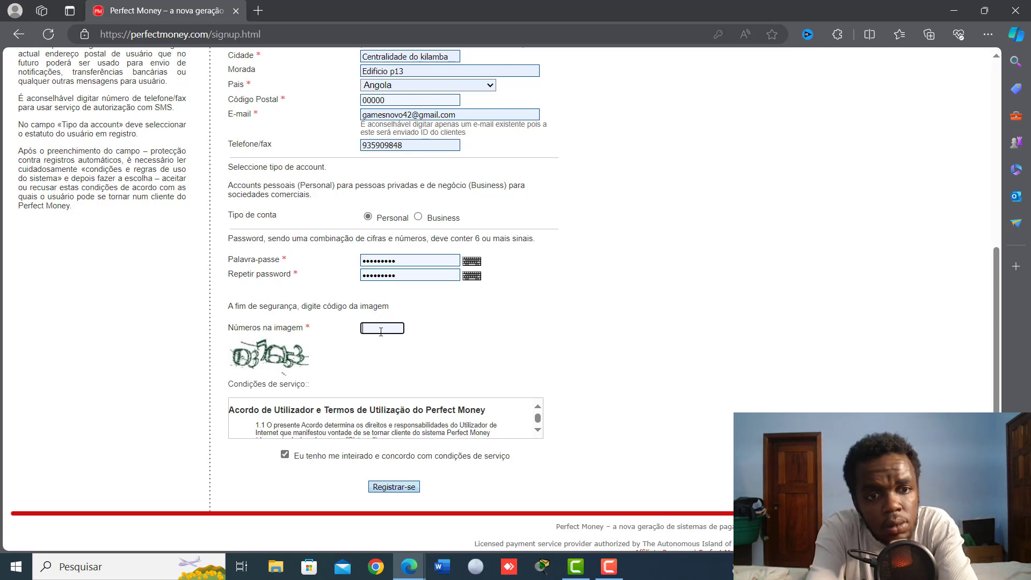
pyautogui.write('37')
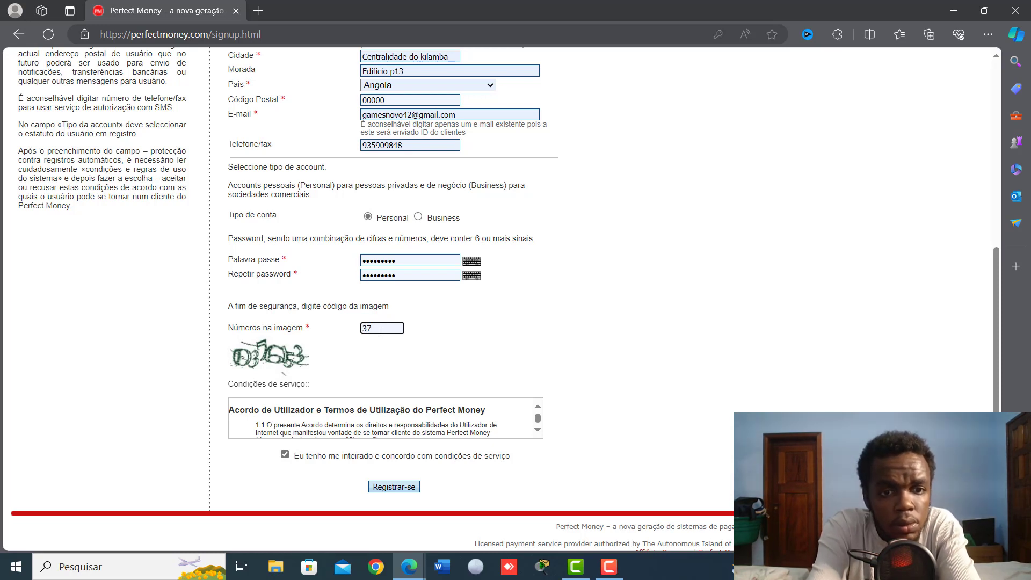
pyautogui.write('6')
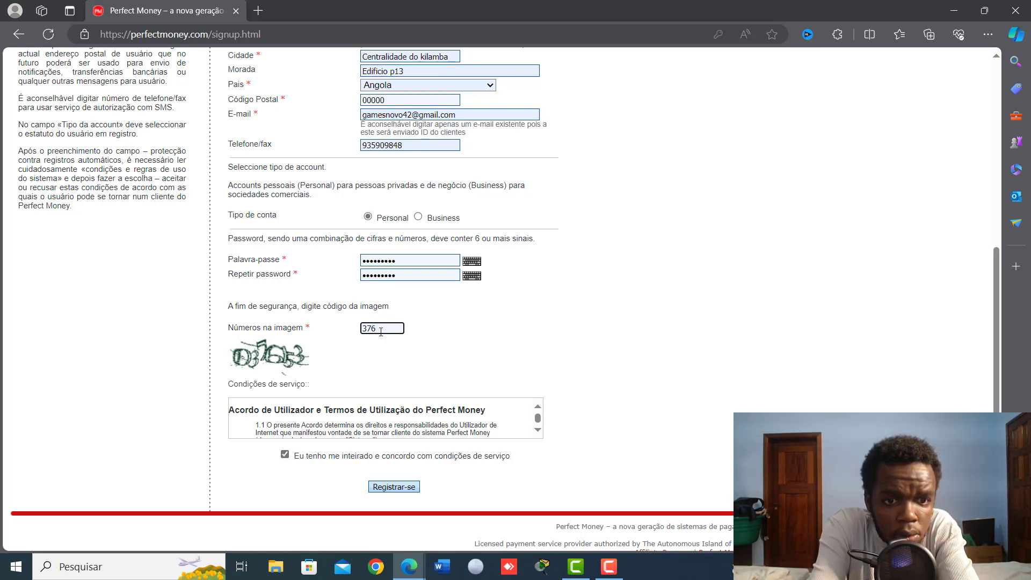
pyautogui.write('14')
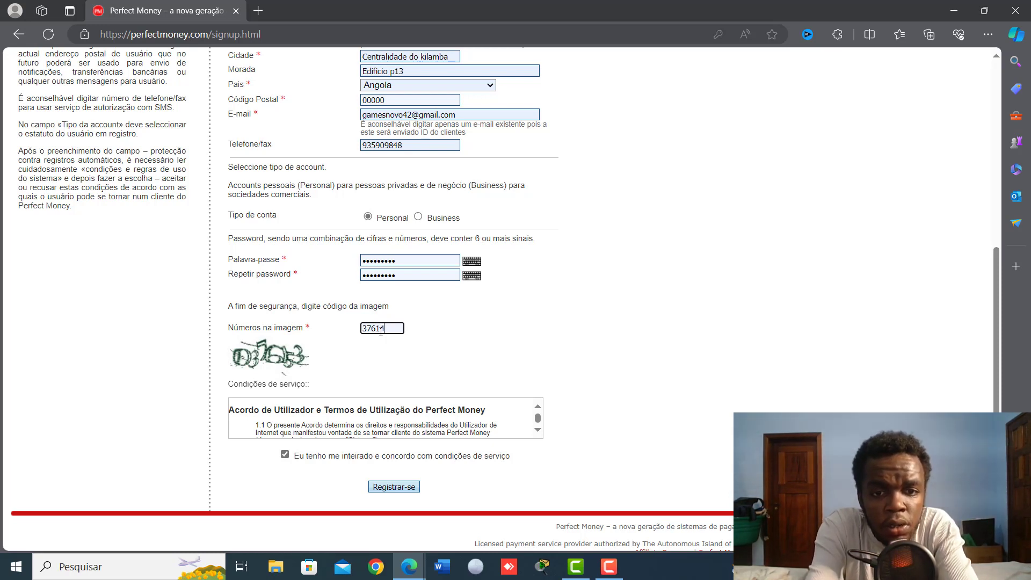
pyautogui.press('BackSpace')
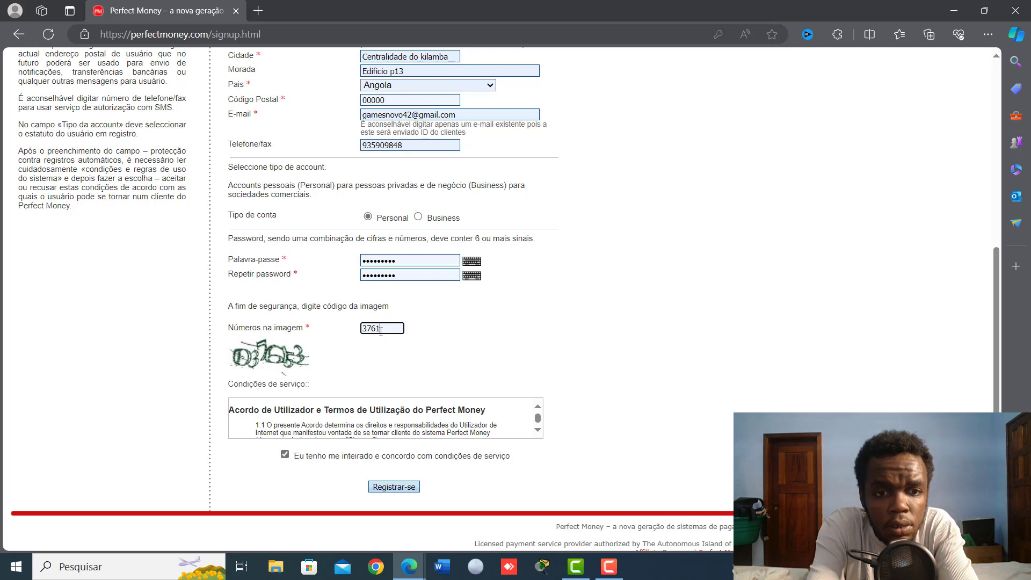
pyautogui.write('5')
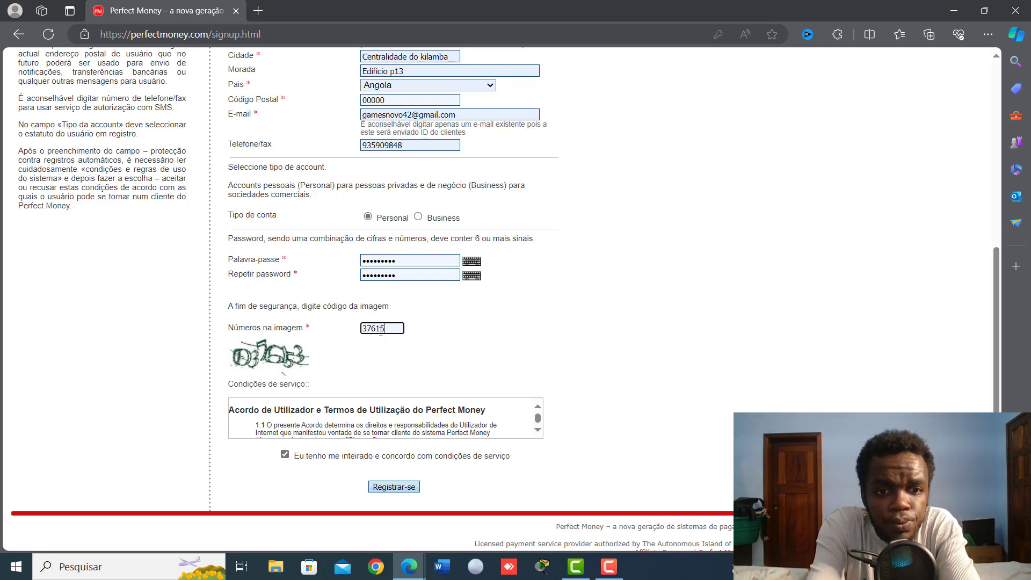
pyautogui.write('32')
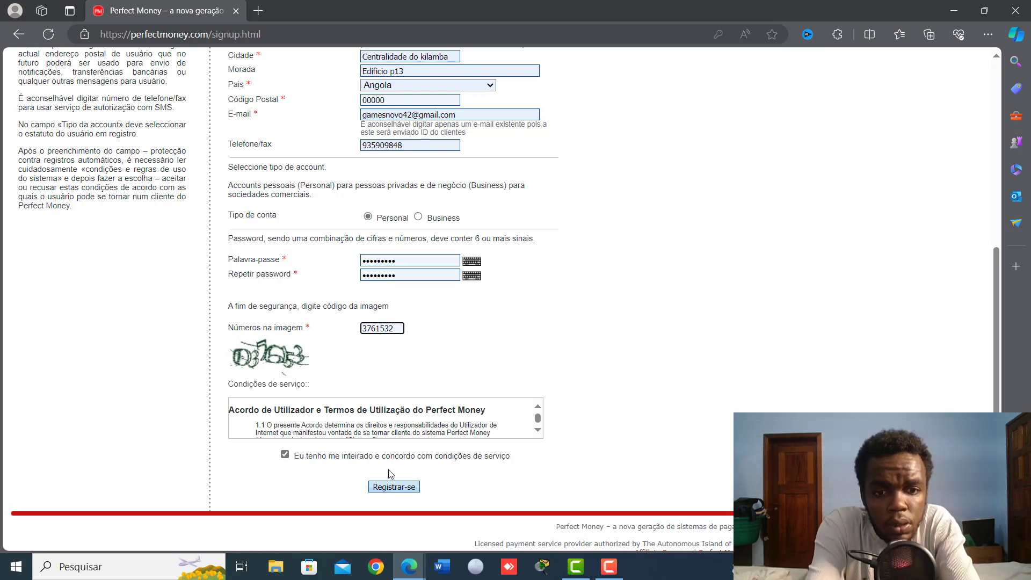
pyautogui.click(390, 487)
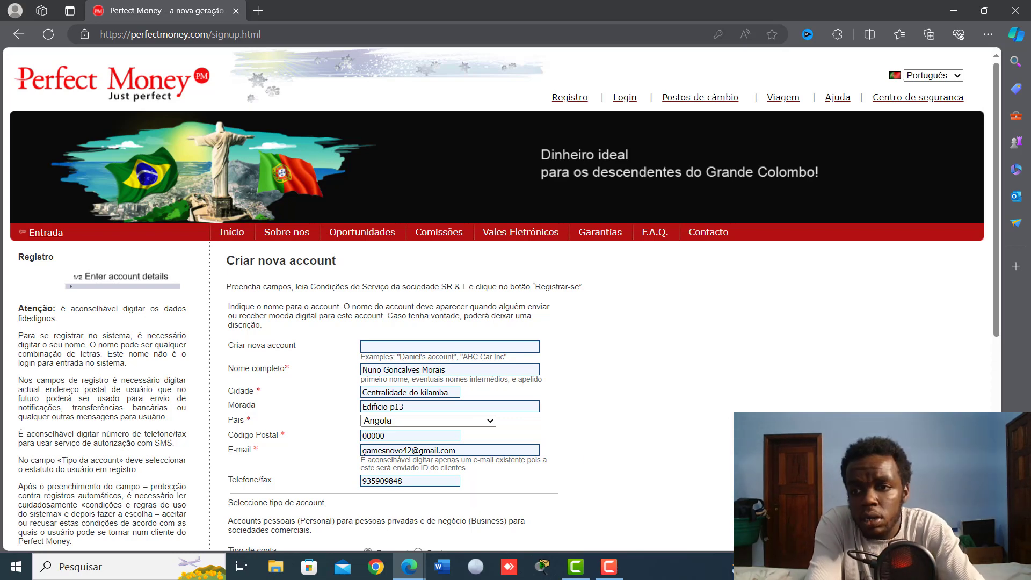
# Enter the new security image code and tick the terms checkbox again
pyautogui.scroll(-1, 993, 350)
pyautogui.scroll(-5, 993, 396)
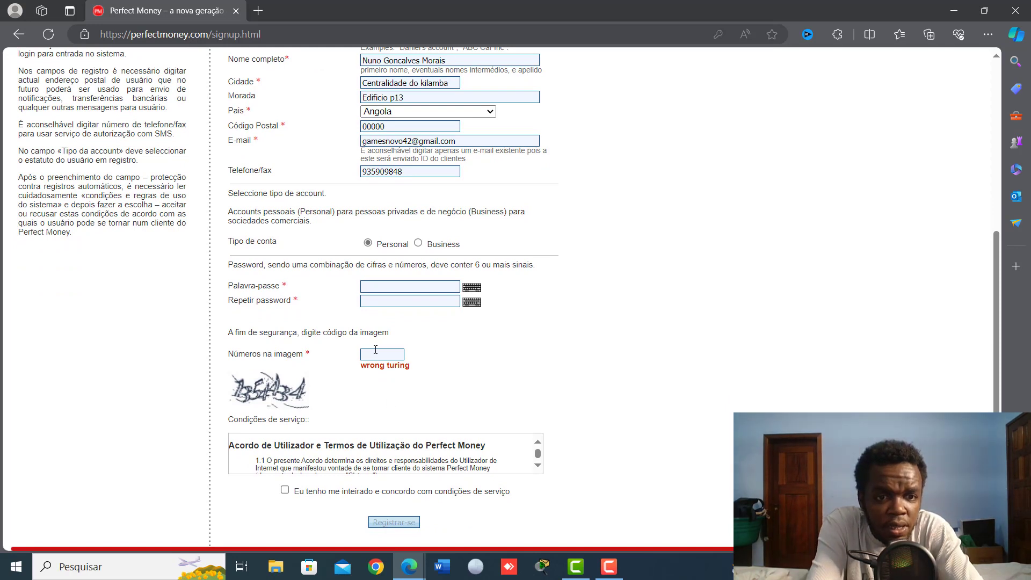
pyautogui.click(377, 354)
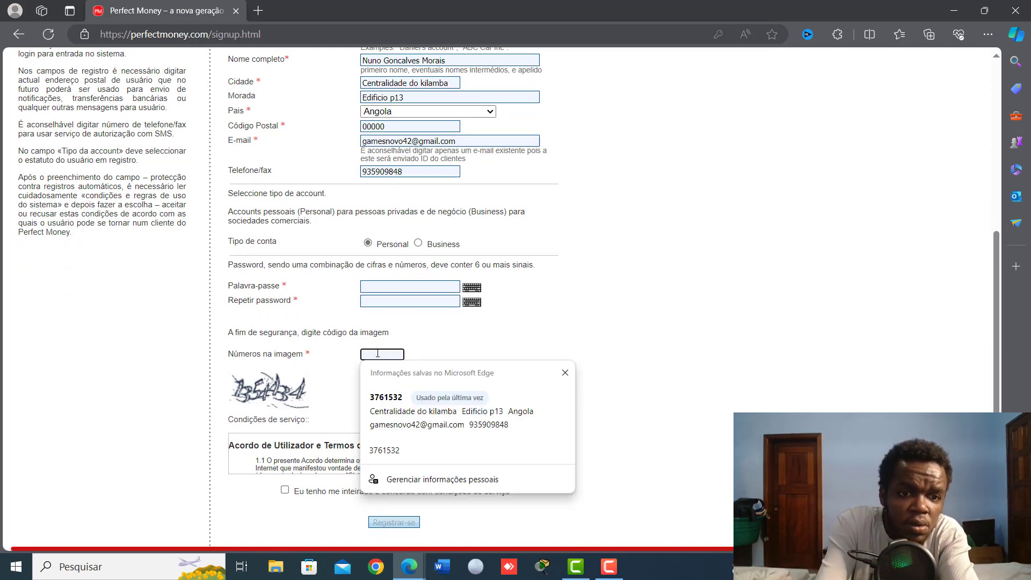
pyautogui.write('13')
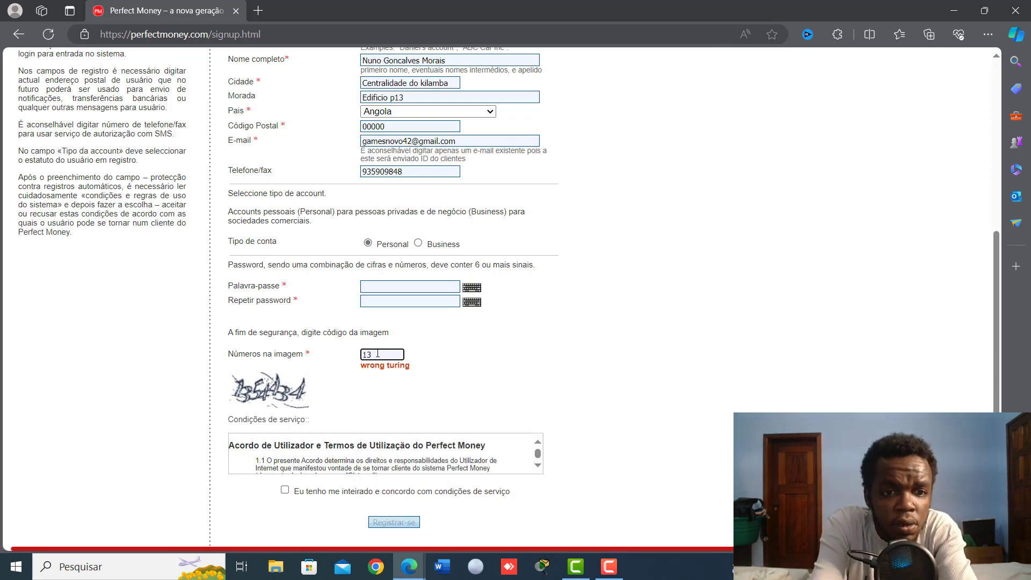
pyautogui.write('54')
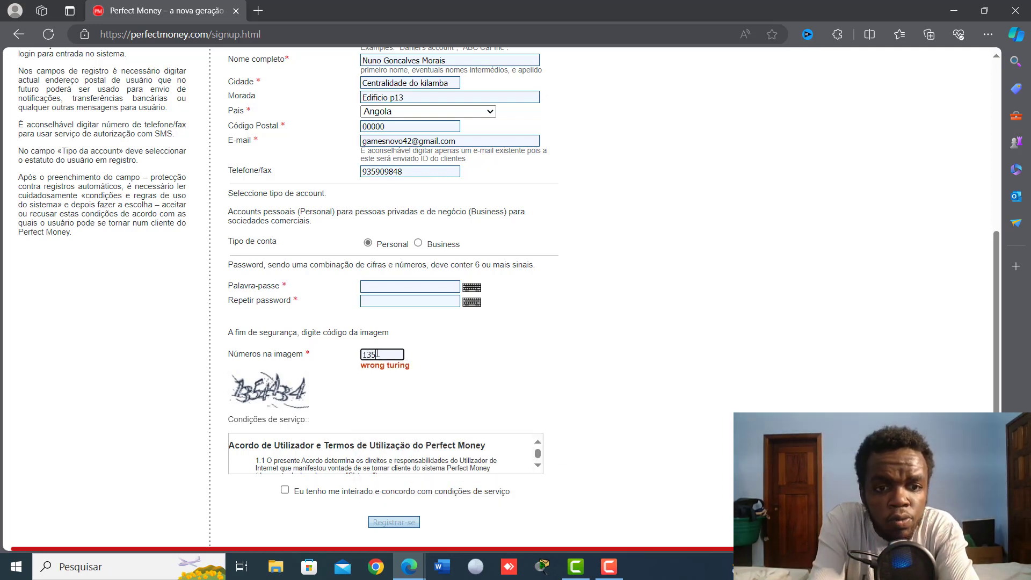
pyautogui.write('43')
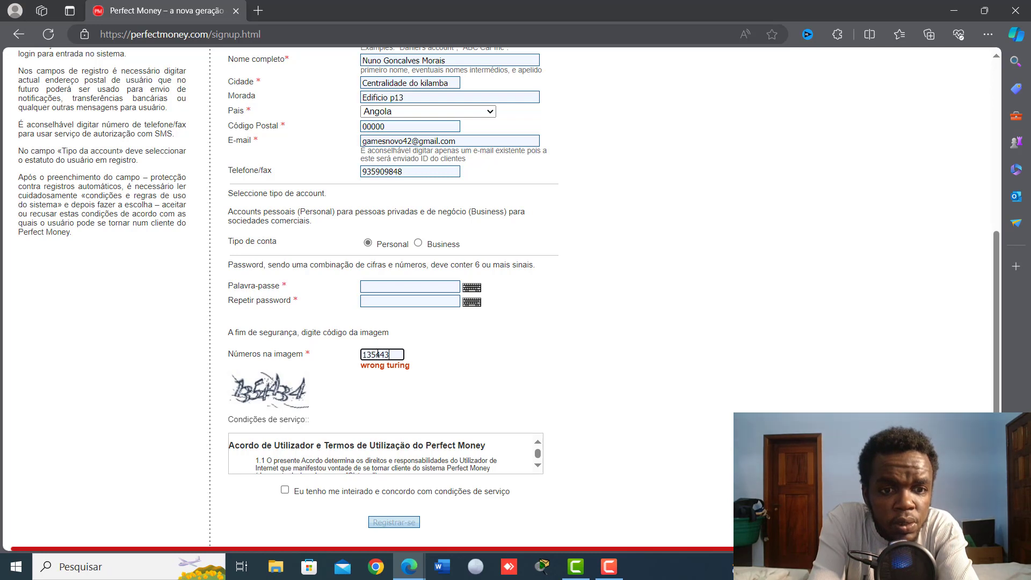
pyautogui.write('4')
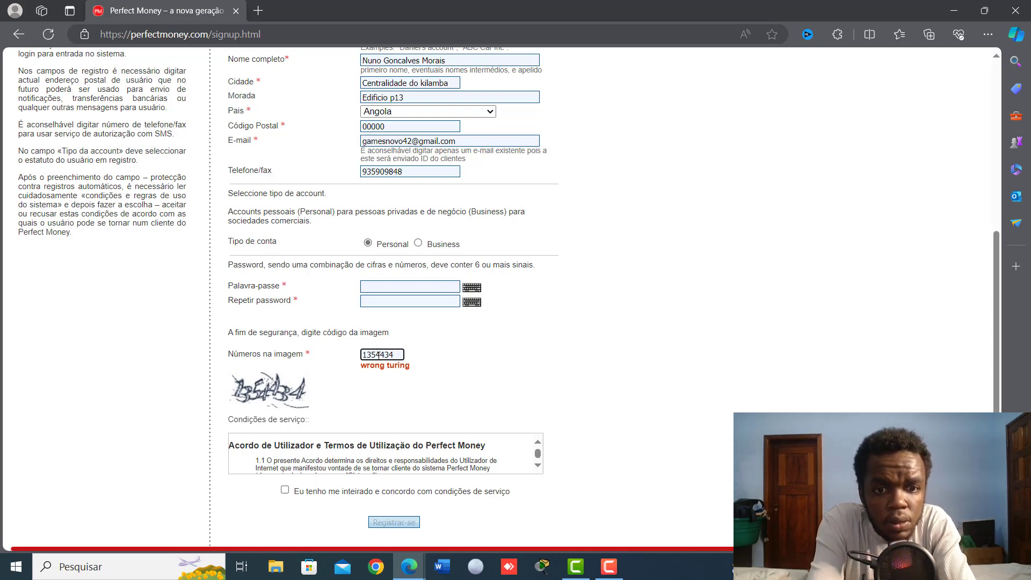
pyautogui.click(285, 491)
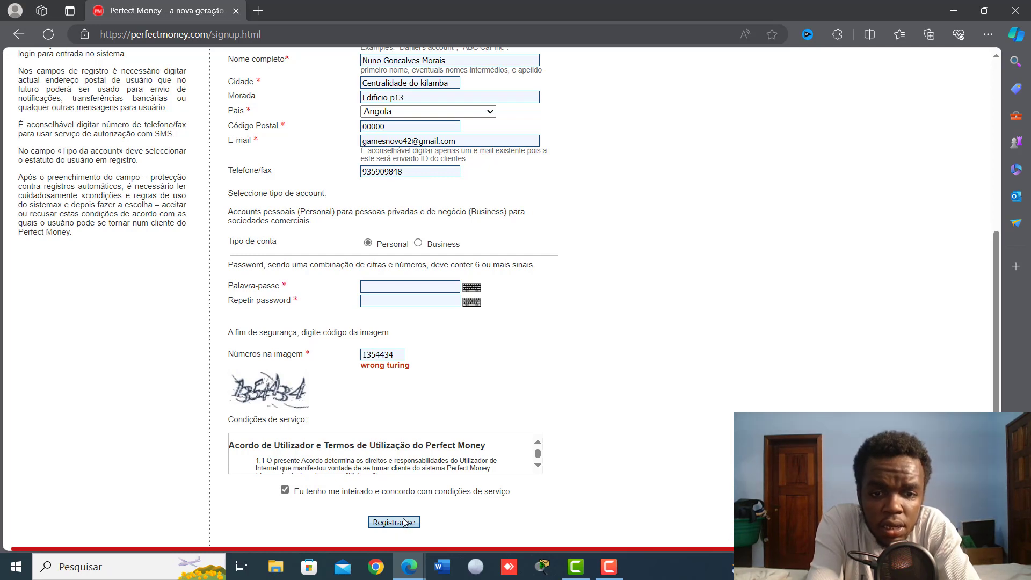
# Re-enter the password in both password fields, checking the repeated one with the eye icon
pyautogui.click(385, 288)
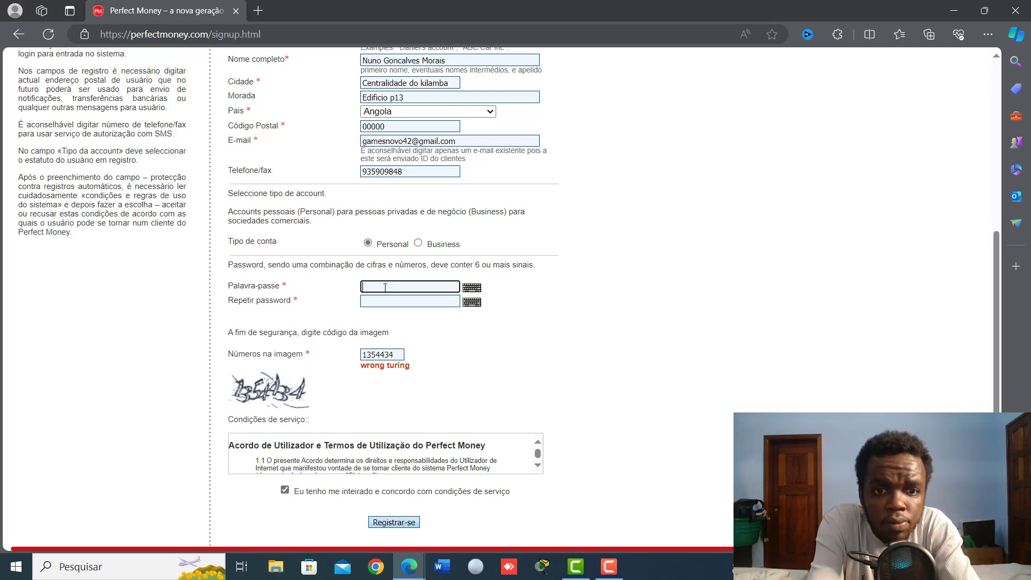
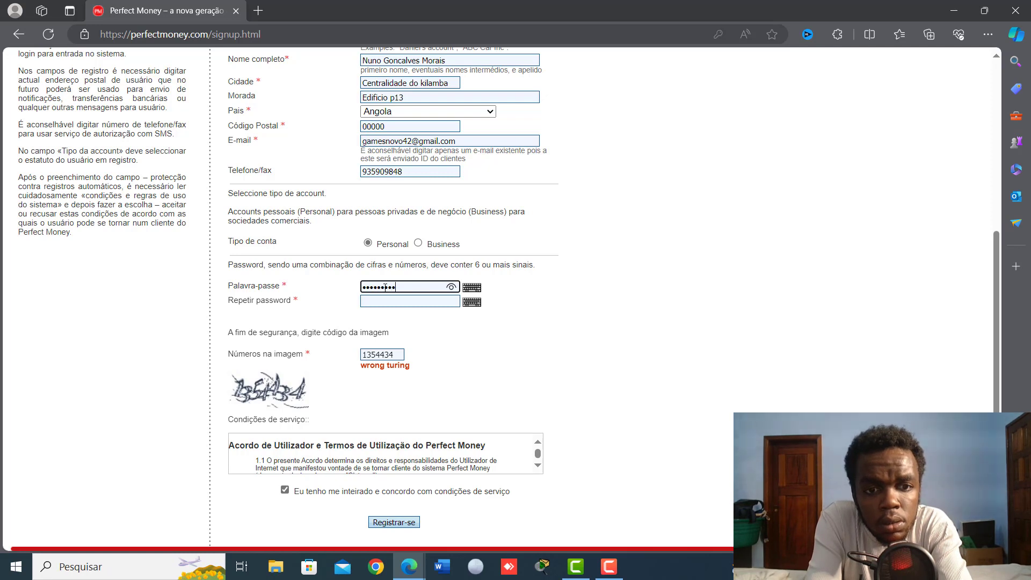
pyautogui.click(435, 299)
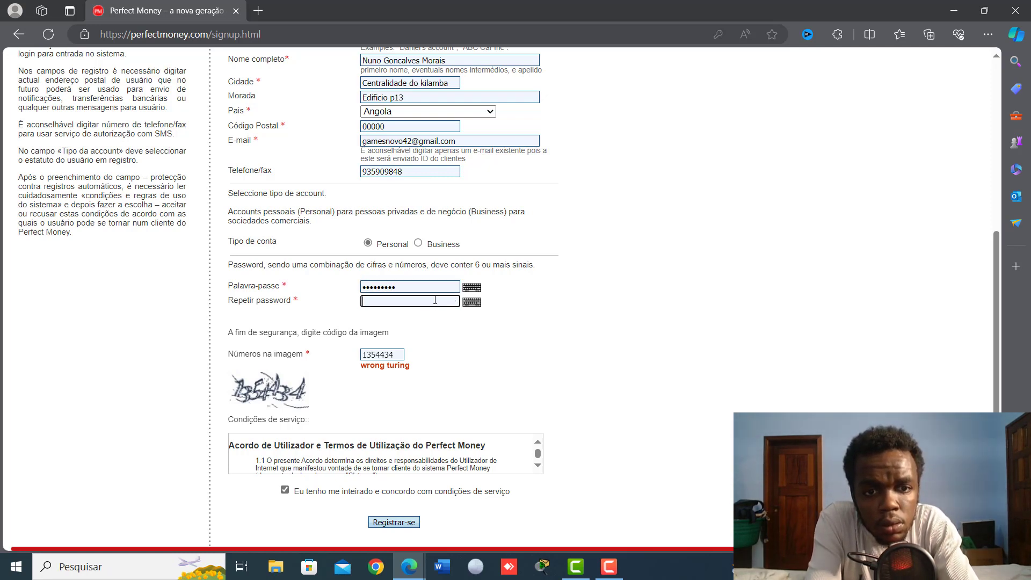
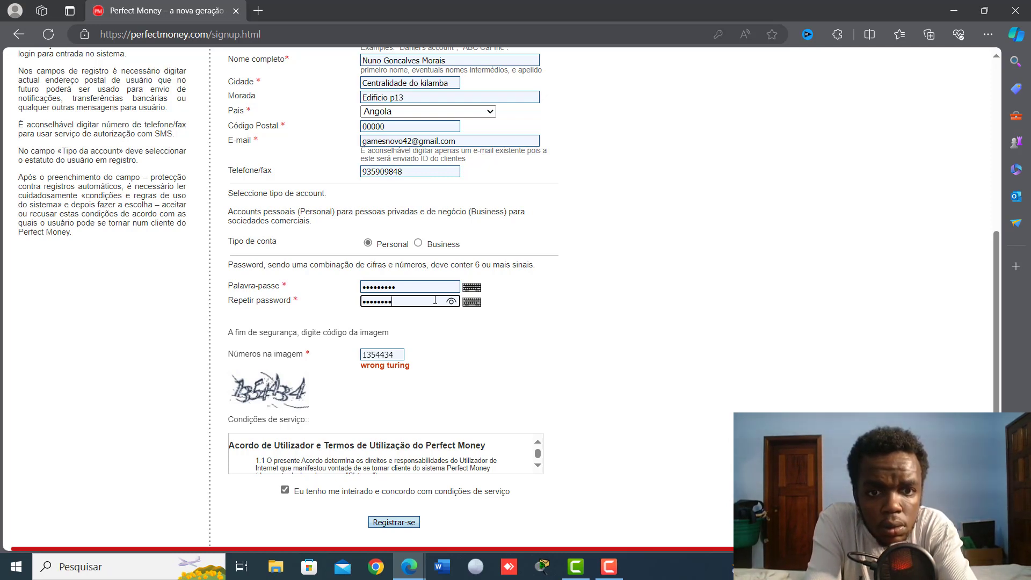
pyautogui.click(452, 302)
pyautogui.click(452, 302)
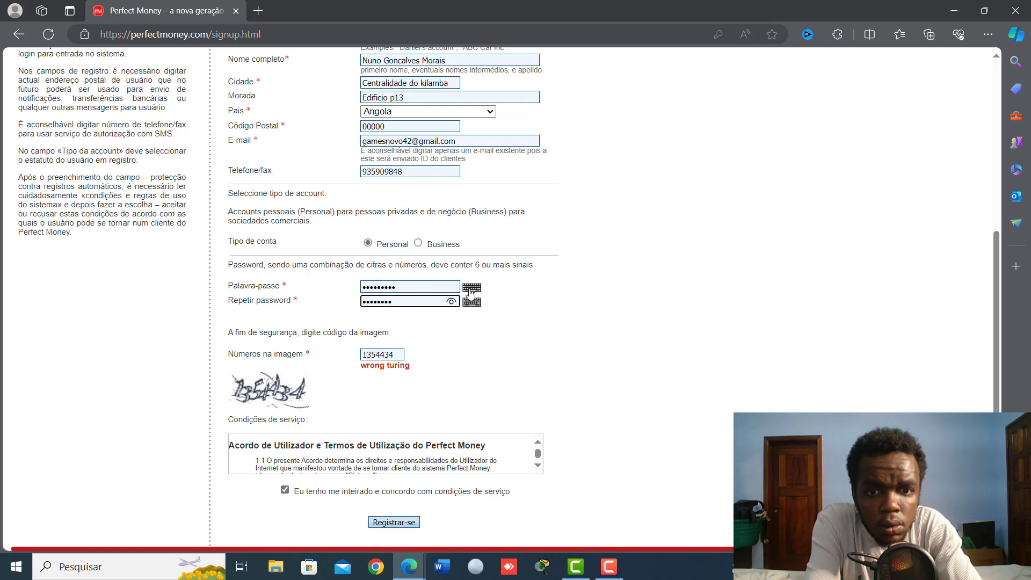
# Submit the registration form again with Registrar-se
pyautogui.click(436, 290)
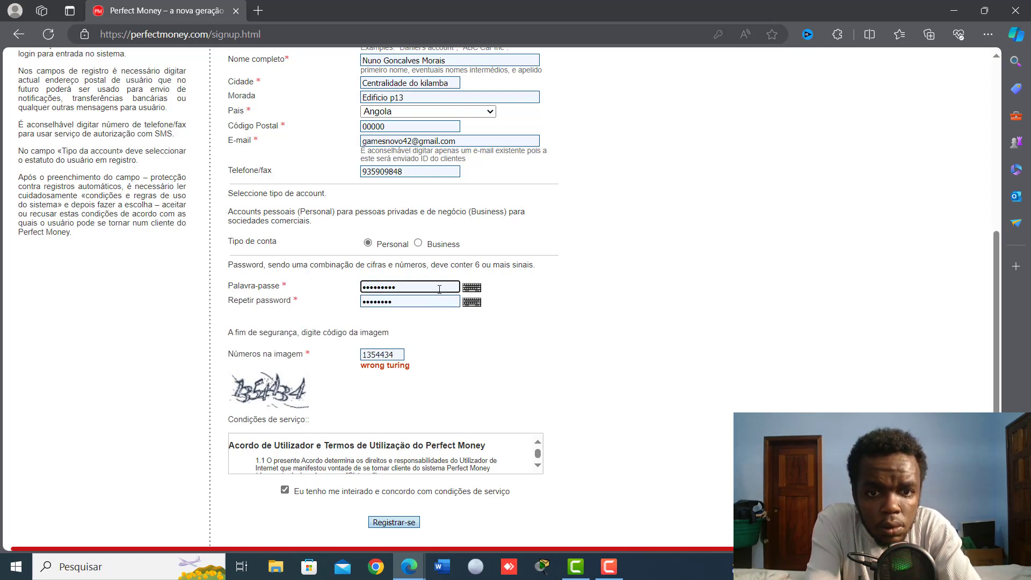
pyautogui.click(425, 303)
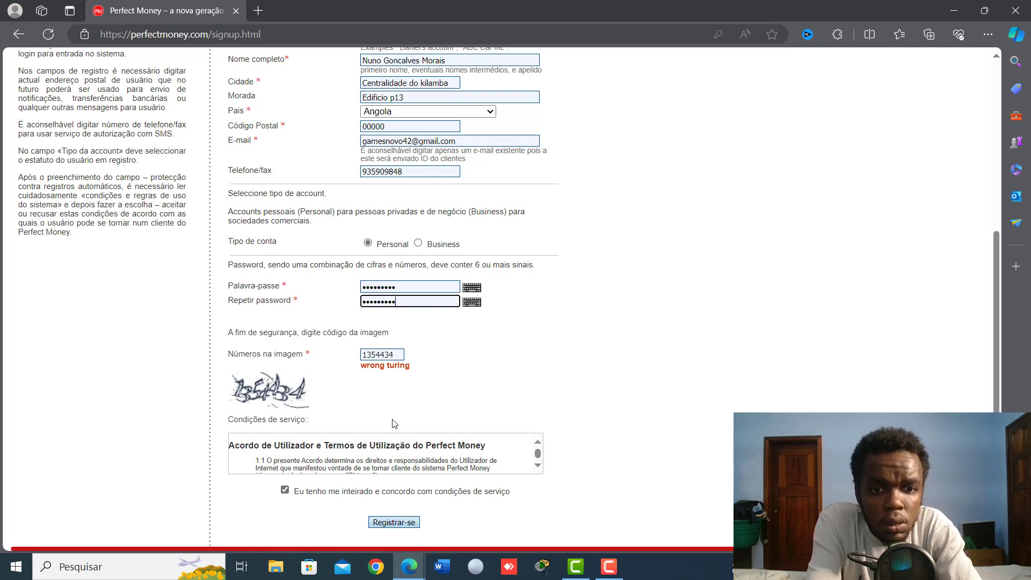
pyautogui.click(387, 522)
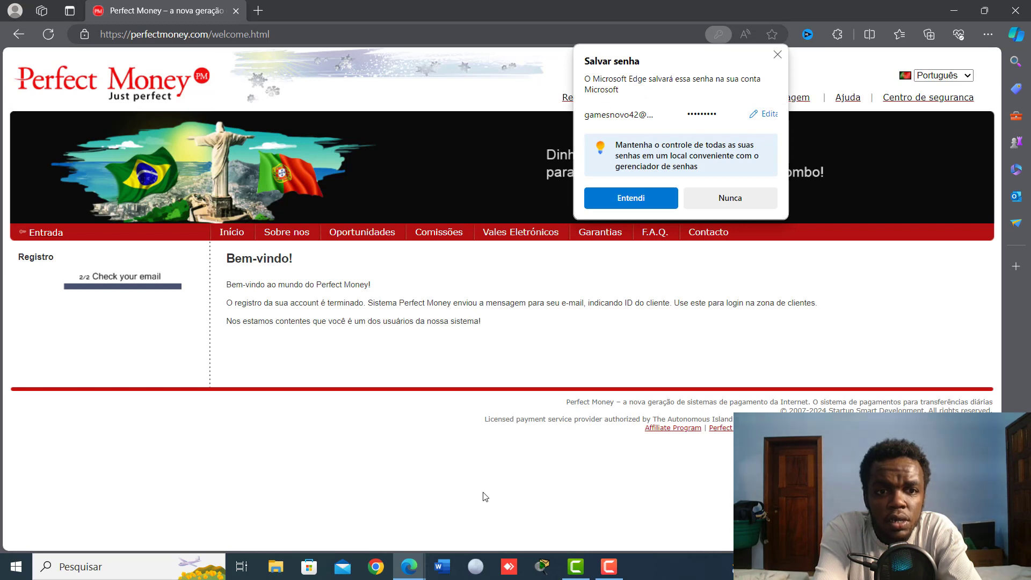
# Accept Edge's Salvar senha prompt with Entendi on the welcome page
pyautogui.click(615, 204)
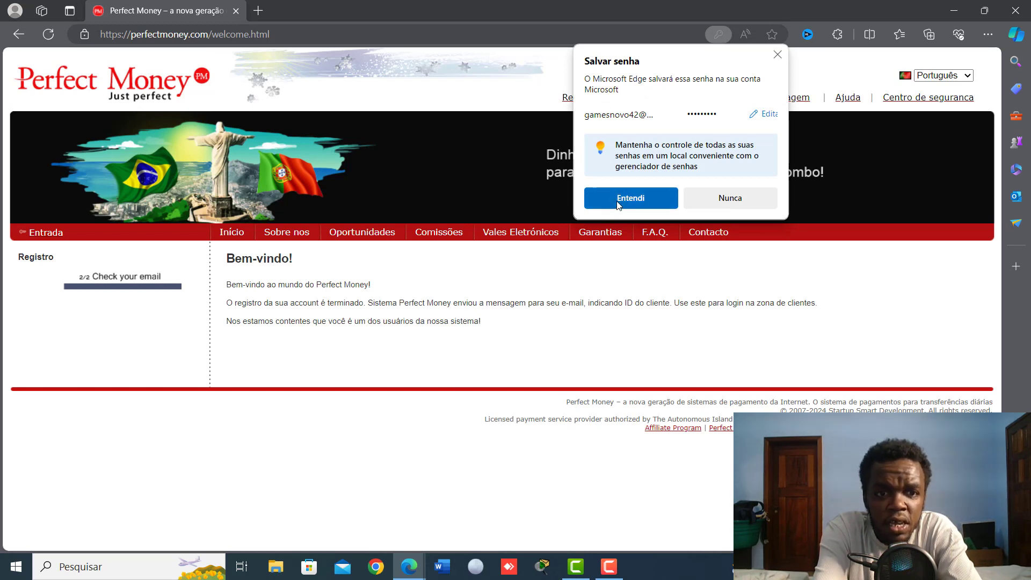